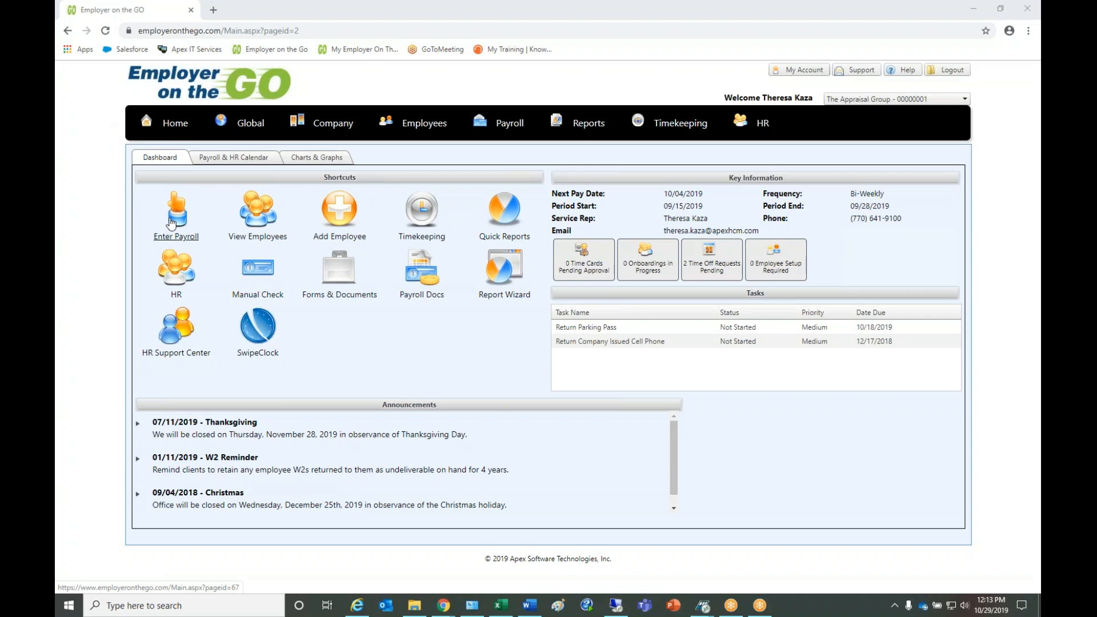
- In the payroll entry setup, enable Default to Enhanced Pay Grid and Show Divisions, and save the settings
{"action": "mouse_move", "coordinate": [508, 123]}
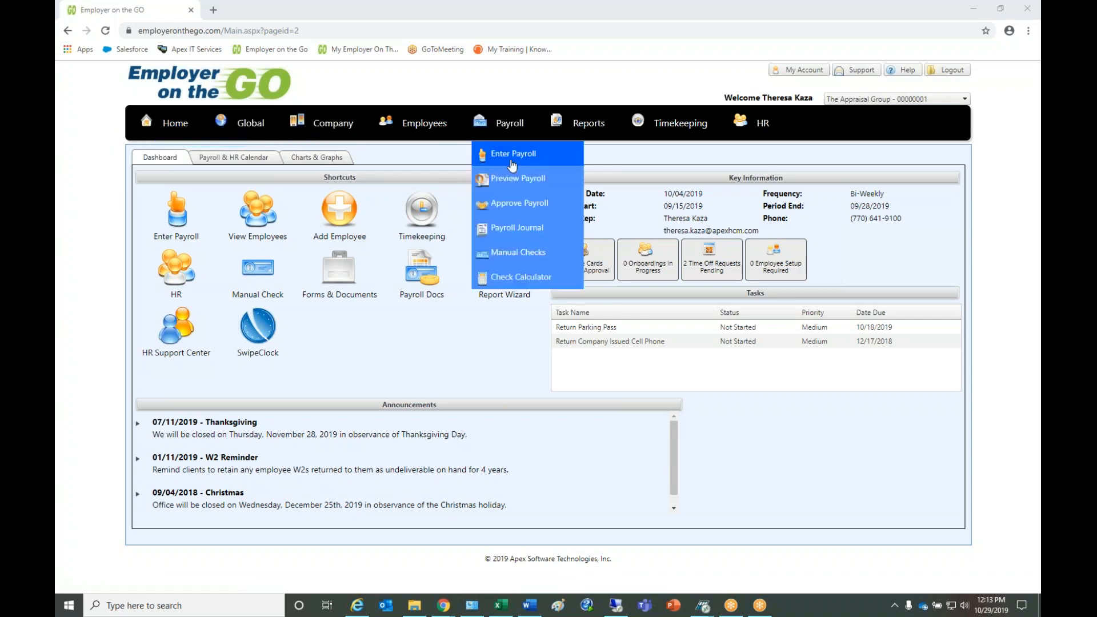
{"action": "left_click", "coordinate": [512, 163]}
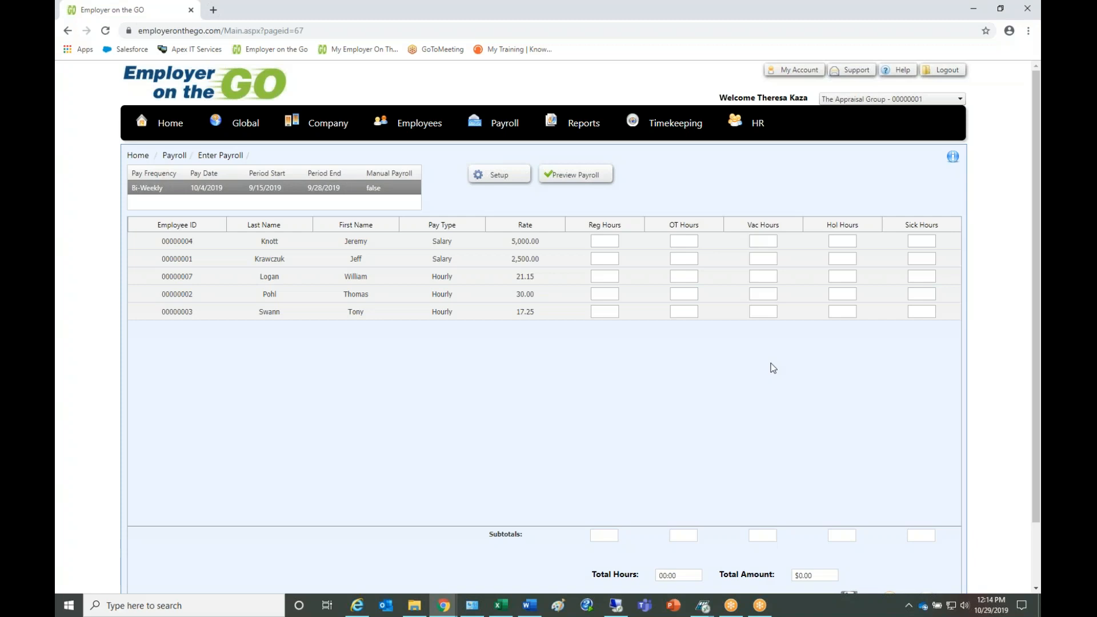
{"action": "left_click", "coordinate": [507, 179]}
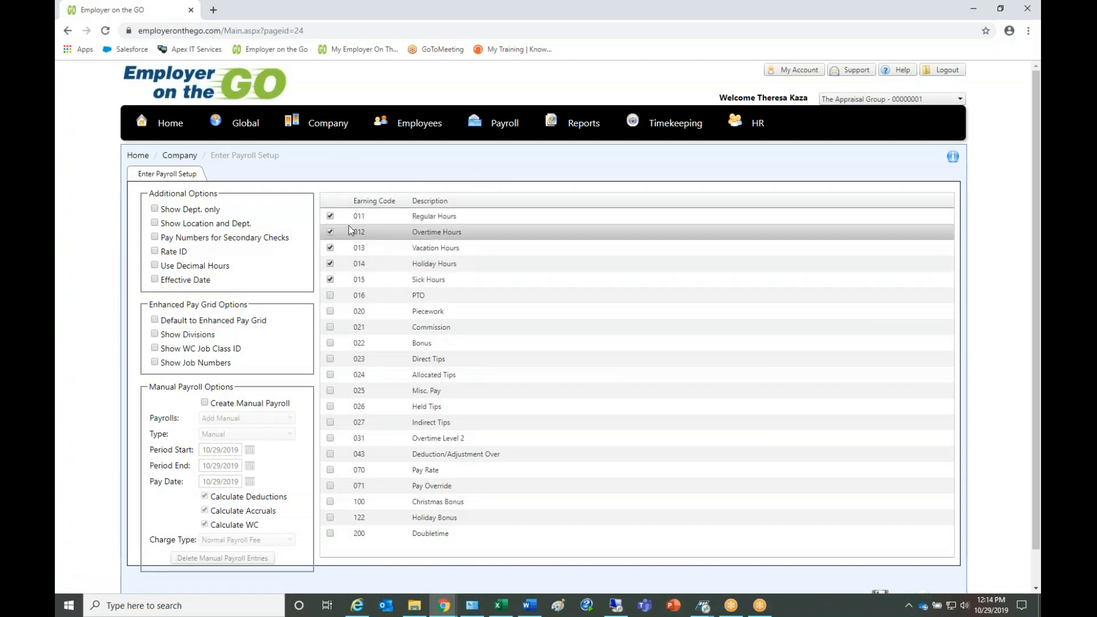
{"action": "left_click", "coordinate": [154, 322]}
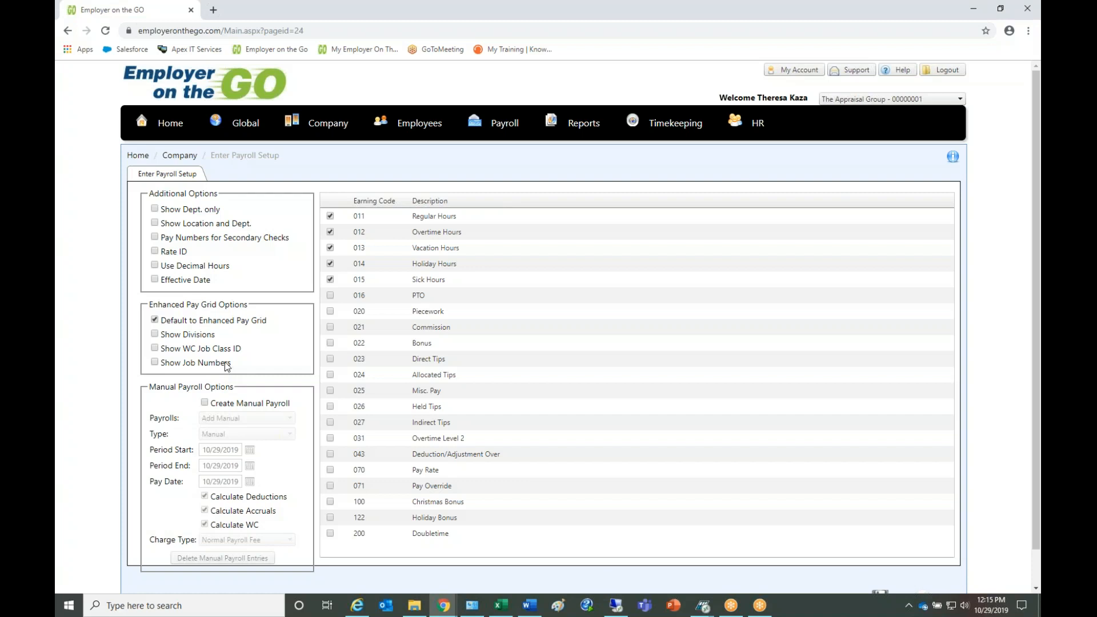
{"action": "left_click", "coordinate": [156, 336]}
{"action": "left_click", "coordinate": [1036, 575]}
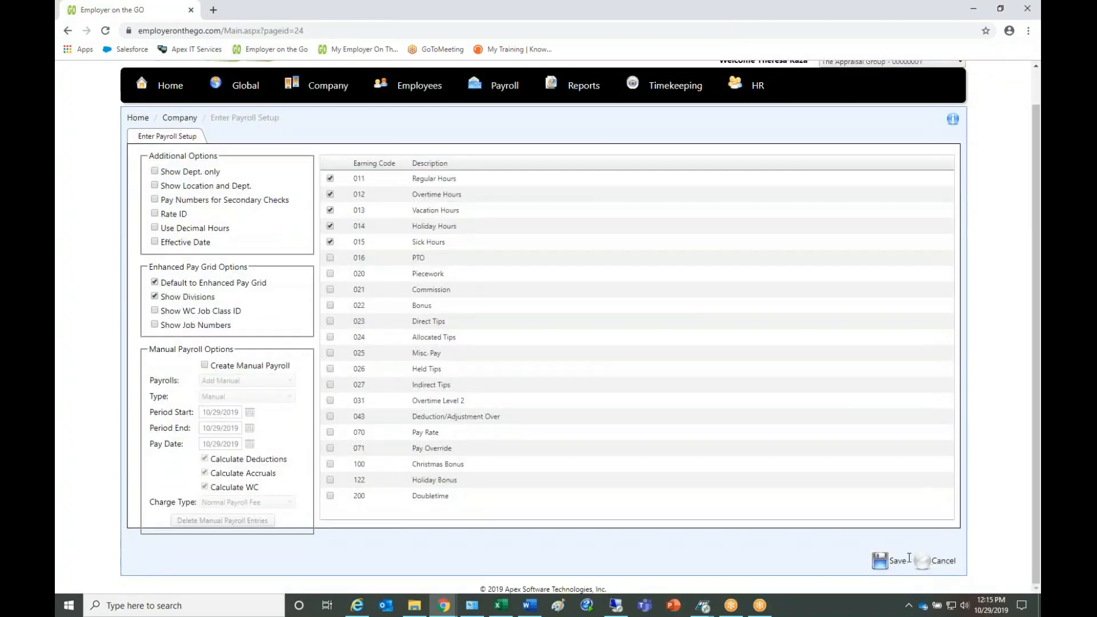
{"action": "left_click", "coordinate": [897, 563]}
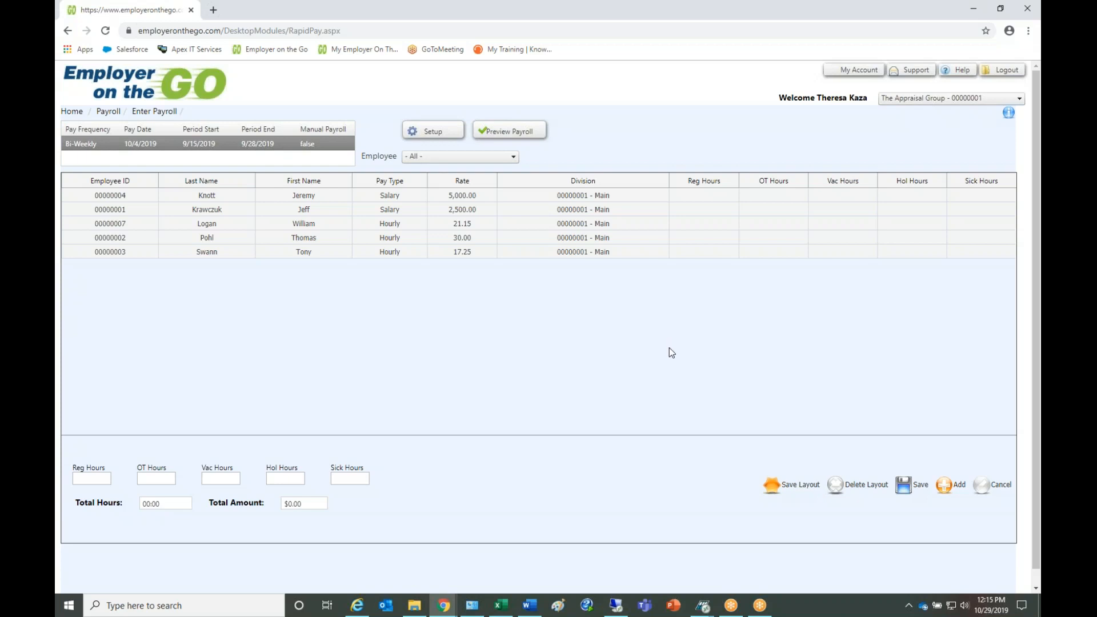
- Enable Show Location and Dept. in the payroll entry setup, save, and open the first employee's department for editing
{"action": "left_click", "coordinate": [431, 132]}
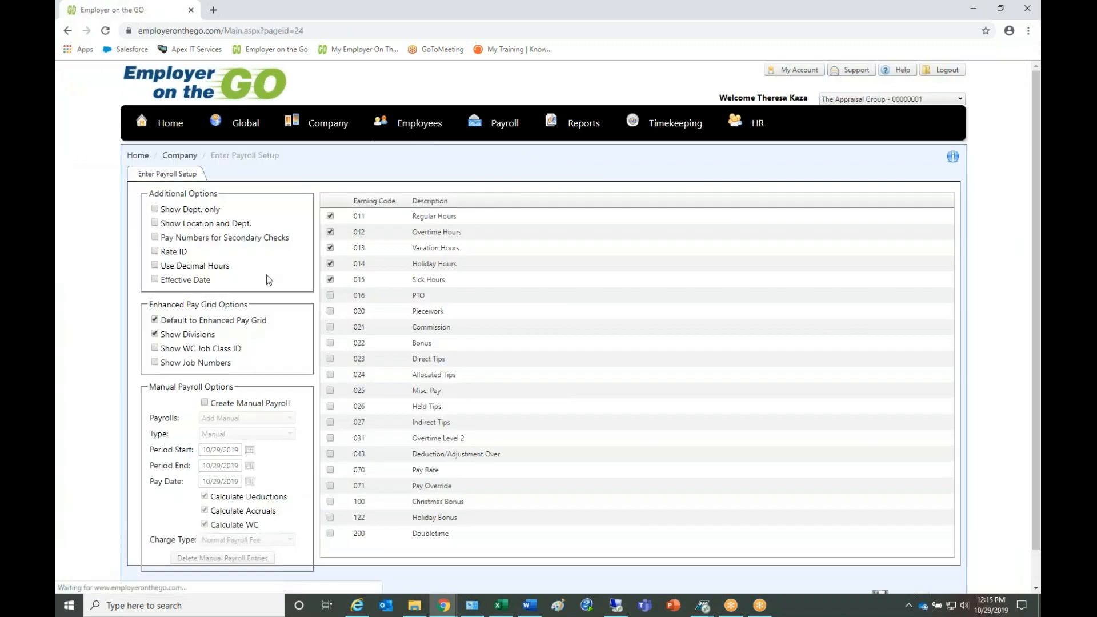
{"action": "left_click", "coordinate": [154, 222]}
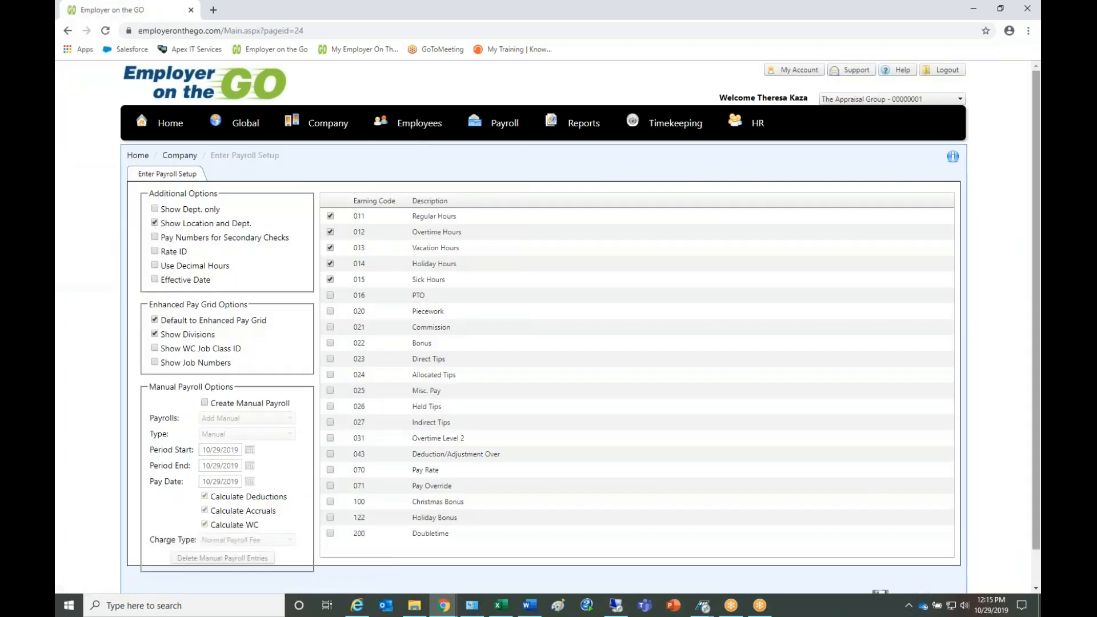
{"action": "left_click", "coordinate": [1035, 566]}
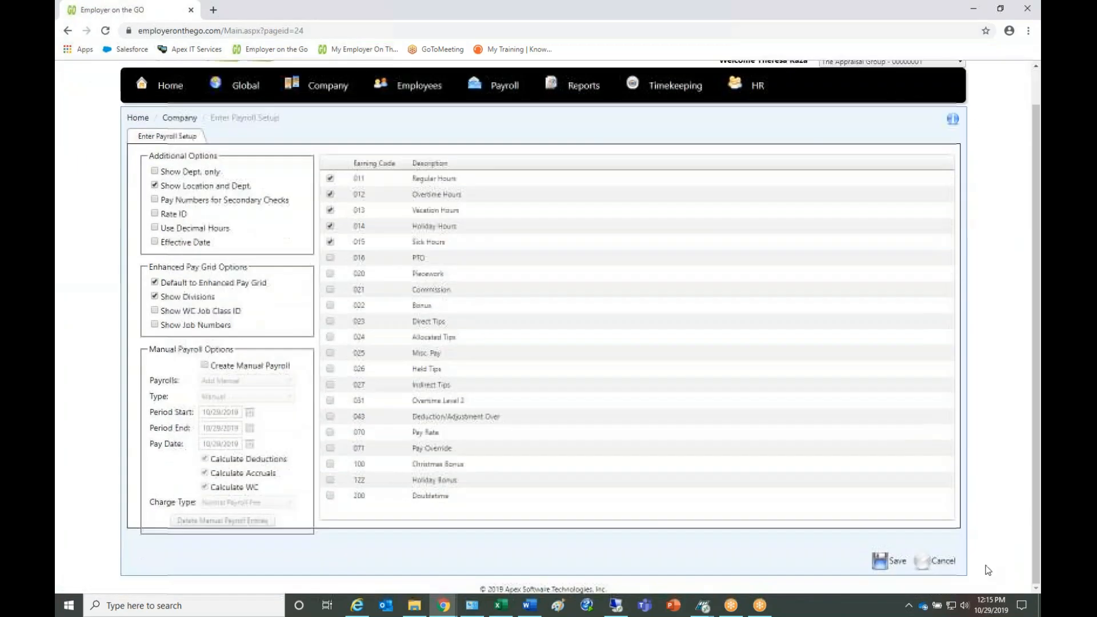
{"action": "left_click", "coordinate": [897, 562]}
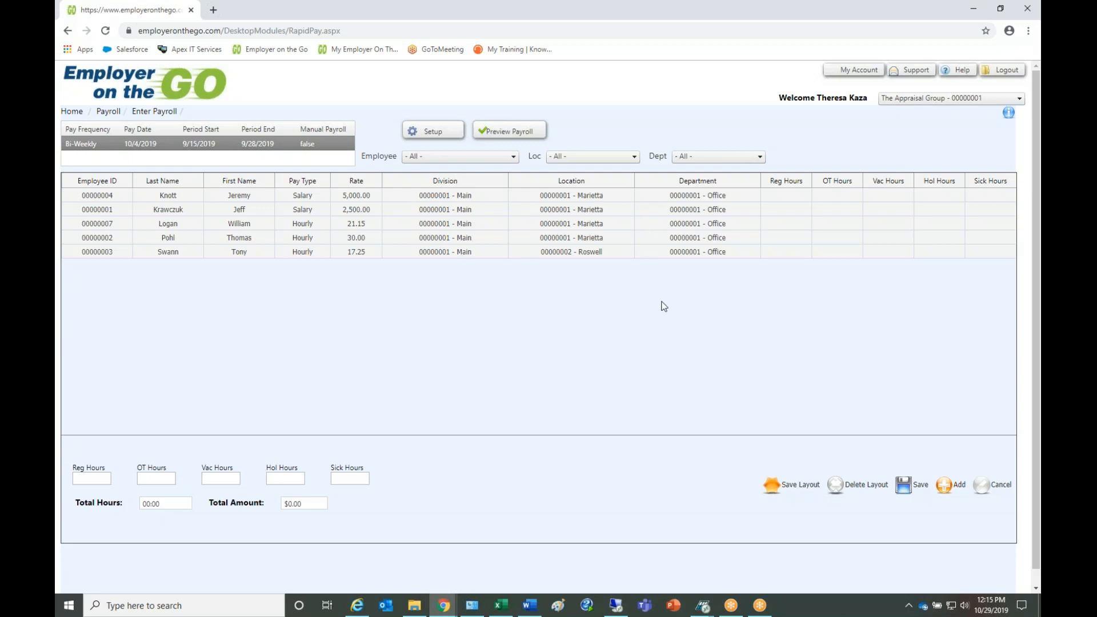
{"action": "left_click", "coordinate": [750, 201]}
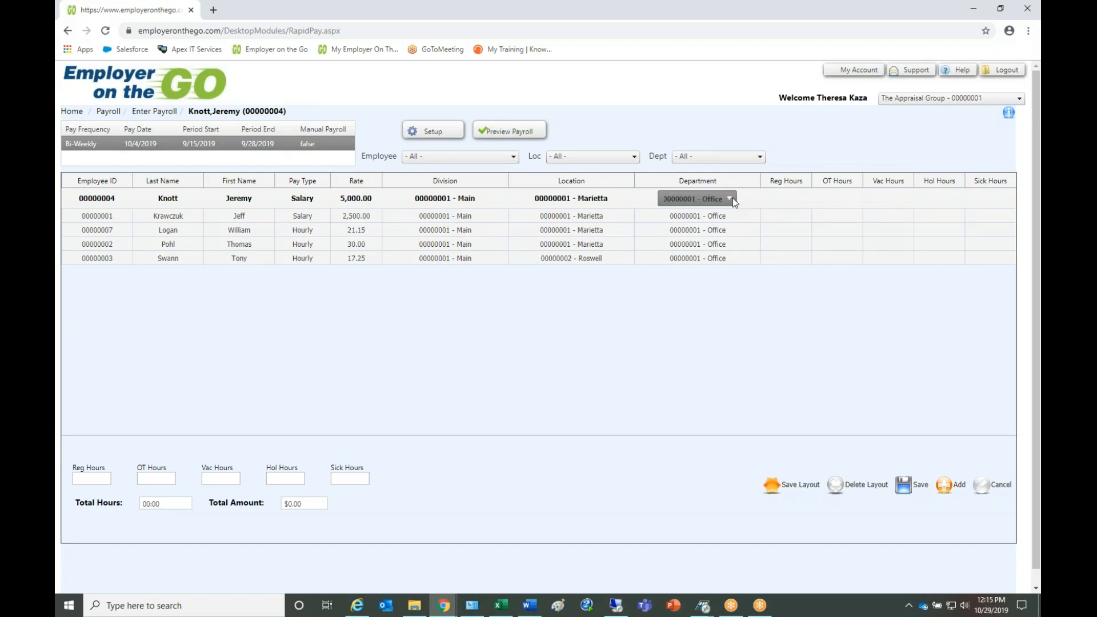
- Replace Show Divisions and Show Location and Dept. with Show WC Job Class ID in the setup, save, and open the first employee's job class
{"action": "left_click", "coordinate": [433, 132]}
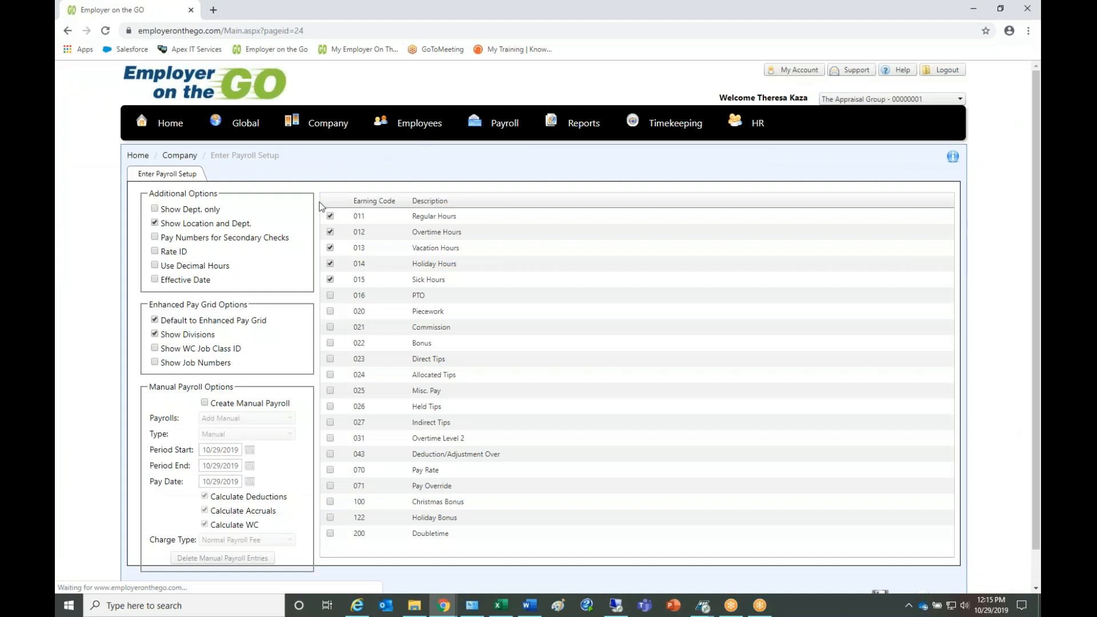
{"action": "left_click", "coordinate": [154, 333]}
{"action": "left_click", "coordinate": [154, 347]}
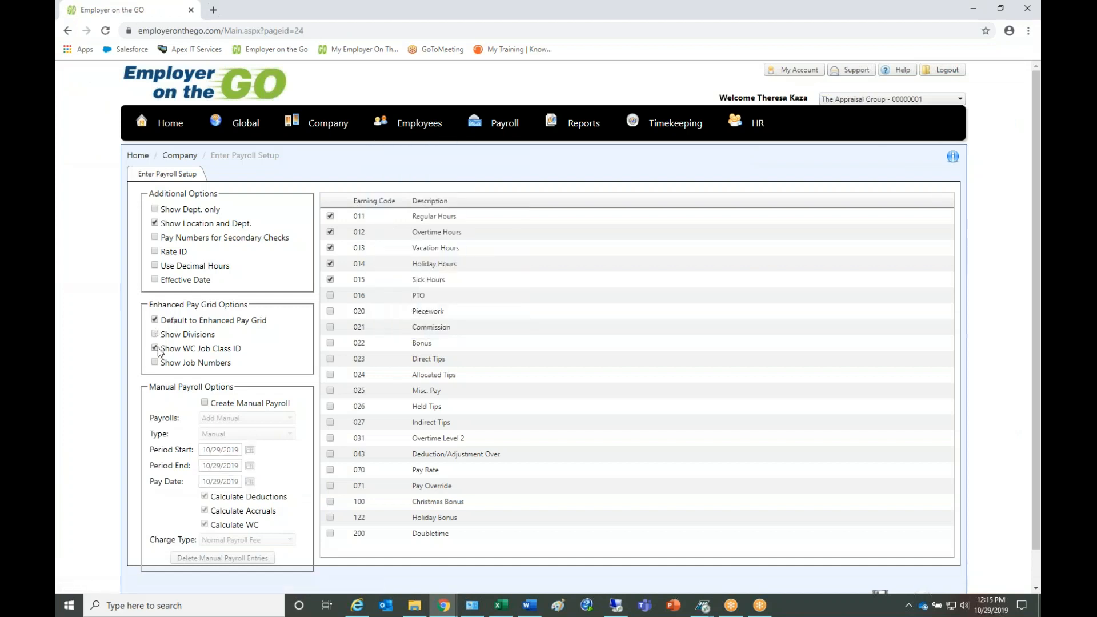
{"action": "left_click", "coordinate": [157, 224]}
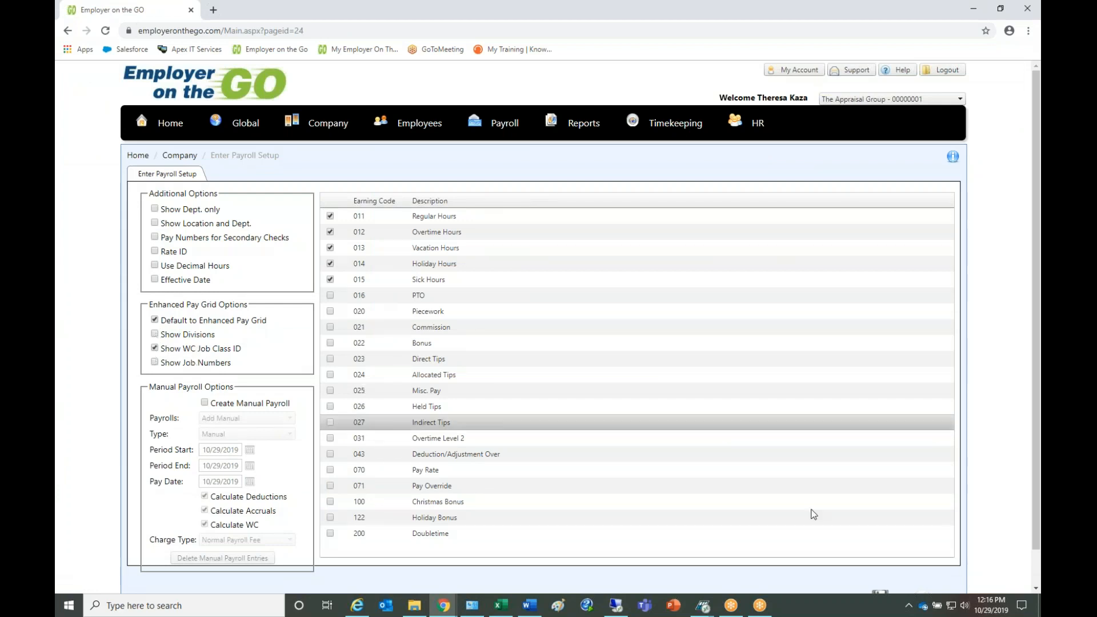
{"action": "scroll", "coordinate": [1032, 571], "scroll_direction": "down", "scroll_amount": 1}
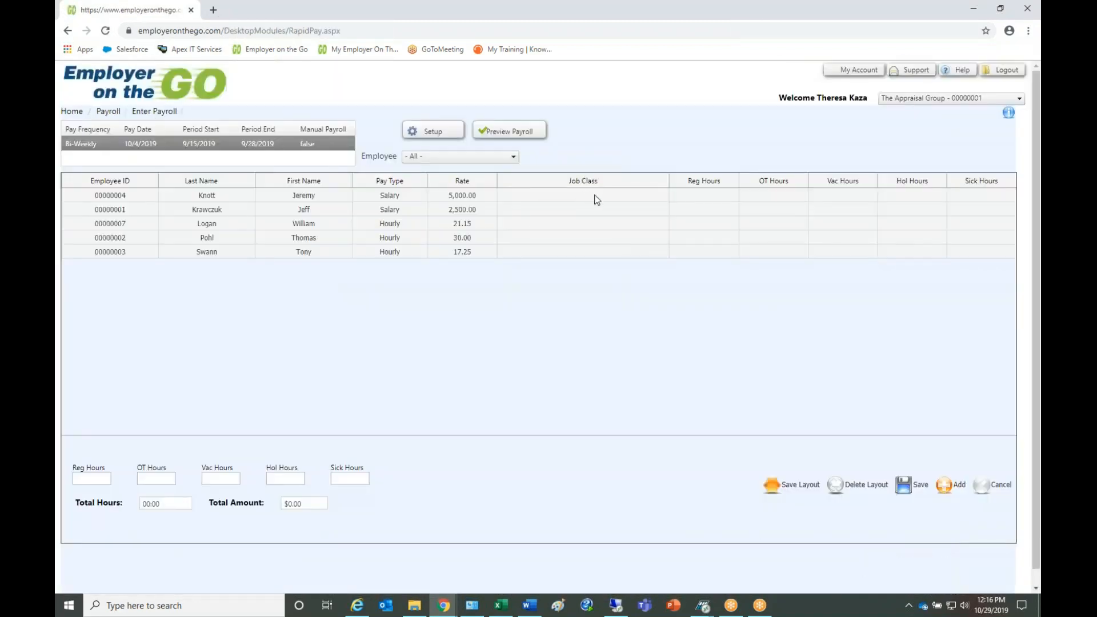
{"action": "left_click", "coordinate": [637, 200]}
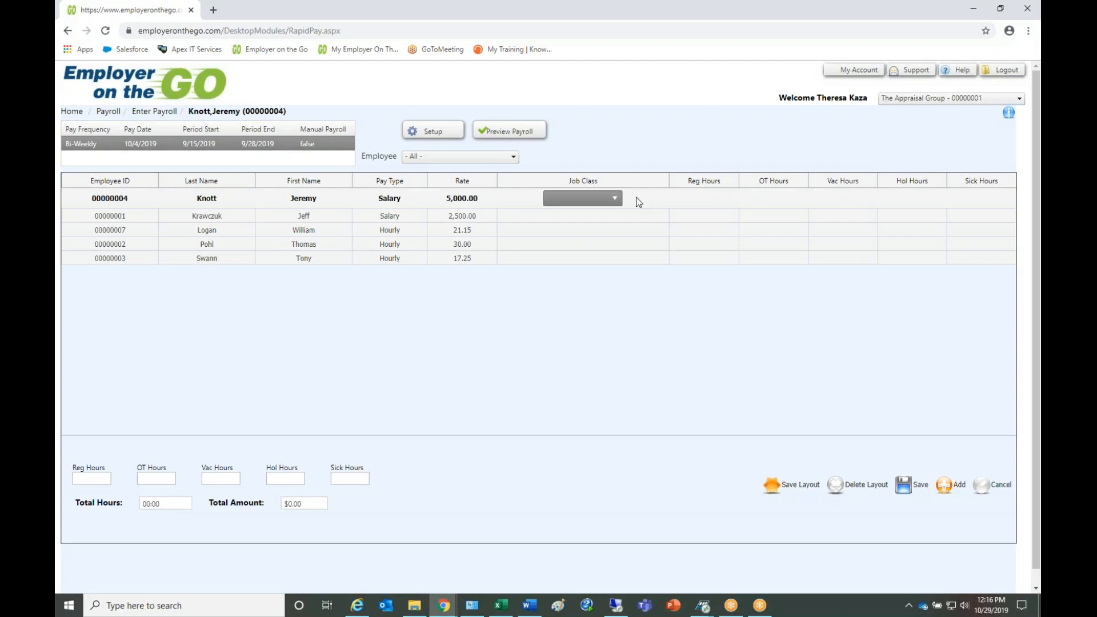
- In the payroll entry setup, disable Show WC Job Class ID, enable Show Job Numbers and Effective Date, and save
{"action": "left_click", "coordinate": [440, 136]}
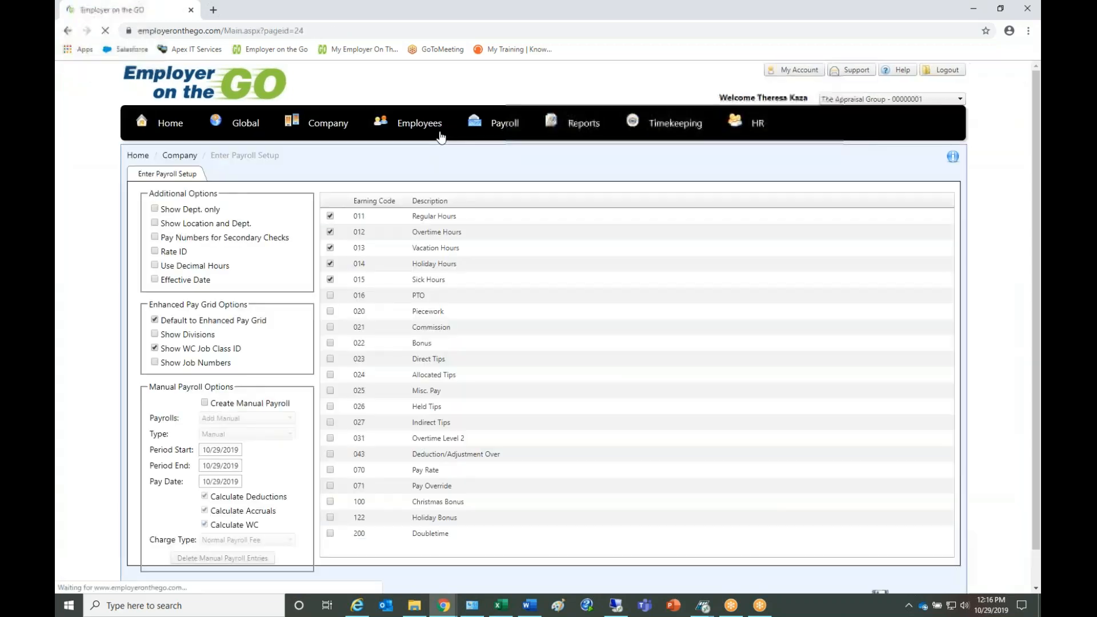
{"action": "left_click", "coordinate": [155, 348]}
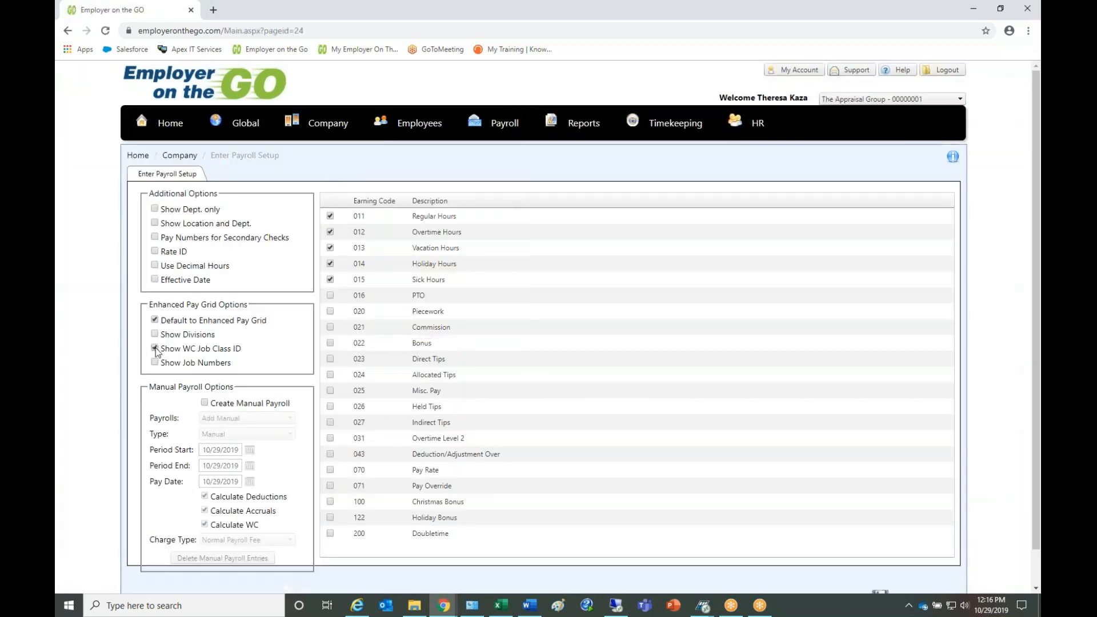
{"action": "left_click", "coordinate": [155, 362]}
{"action": "scroll", "coordinate": [1034, 564], "scroll_direction": "down", "scroll_amount": 1}
{"action": "scroll", "coordinate": [1034, 564], "scroll_direction": "down", "scroll_amount": 1}
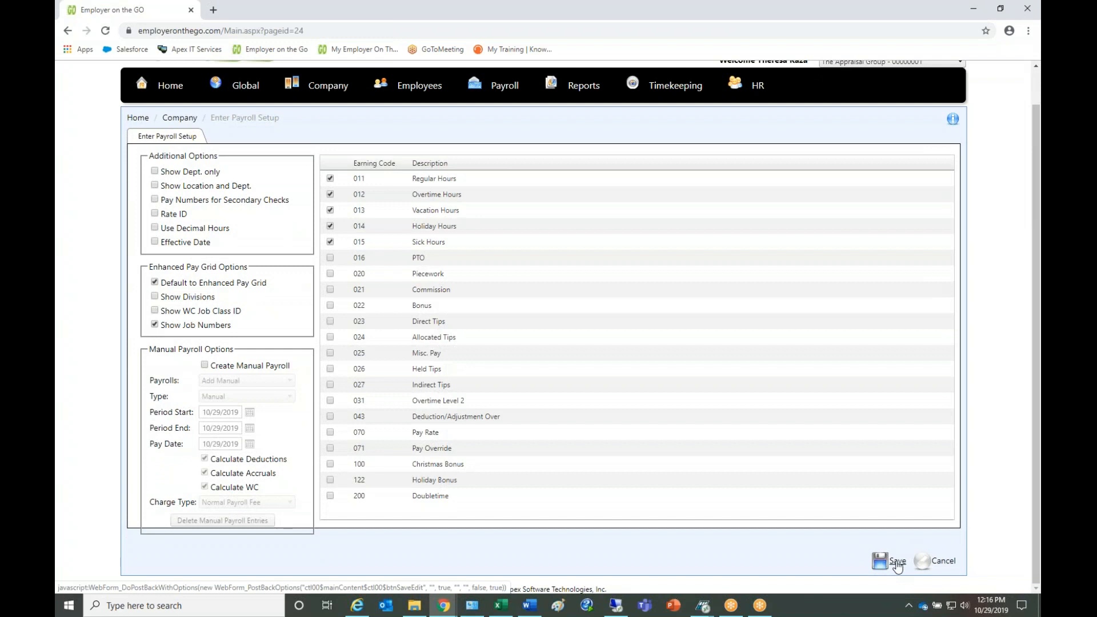
{"action": "left_click", "coordinate": [155, 242]}
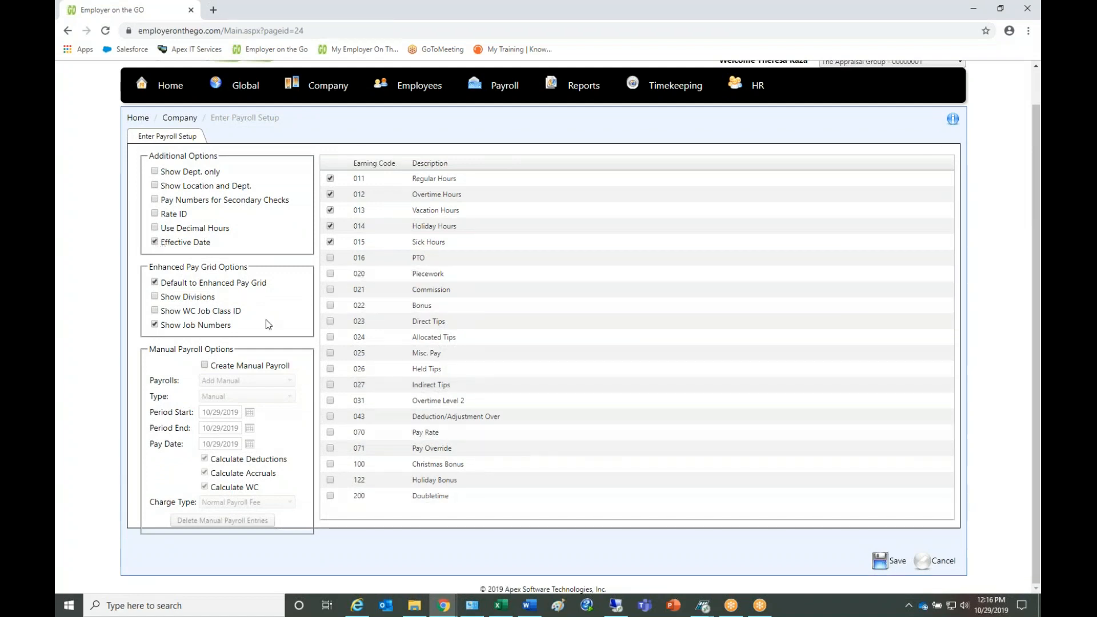
{"action": "left_click", "coordinate": [897, 563]}
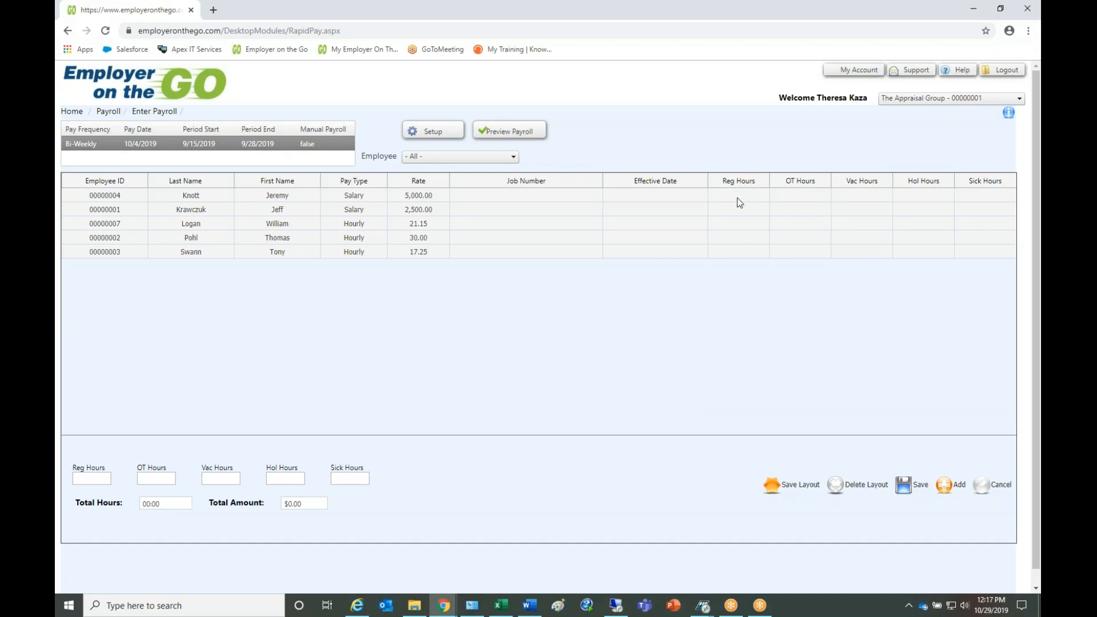
- Enter 80 regular hours for the hourly employee with the 21.15 rate
{"action": "left_click", "coordinate": [732, 211]}
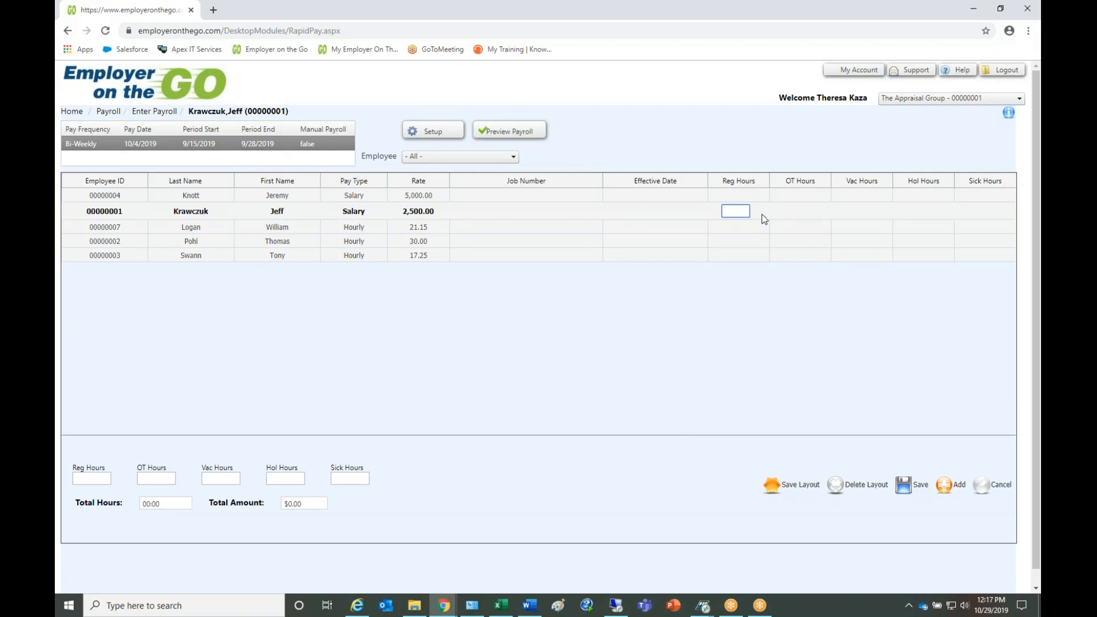
{"action": "left_click", "coordinate": [736, 226]}
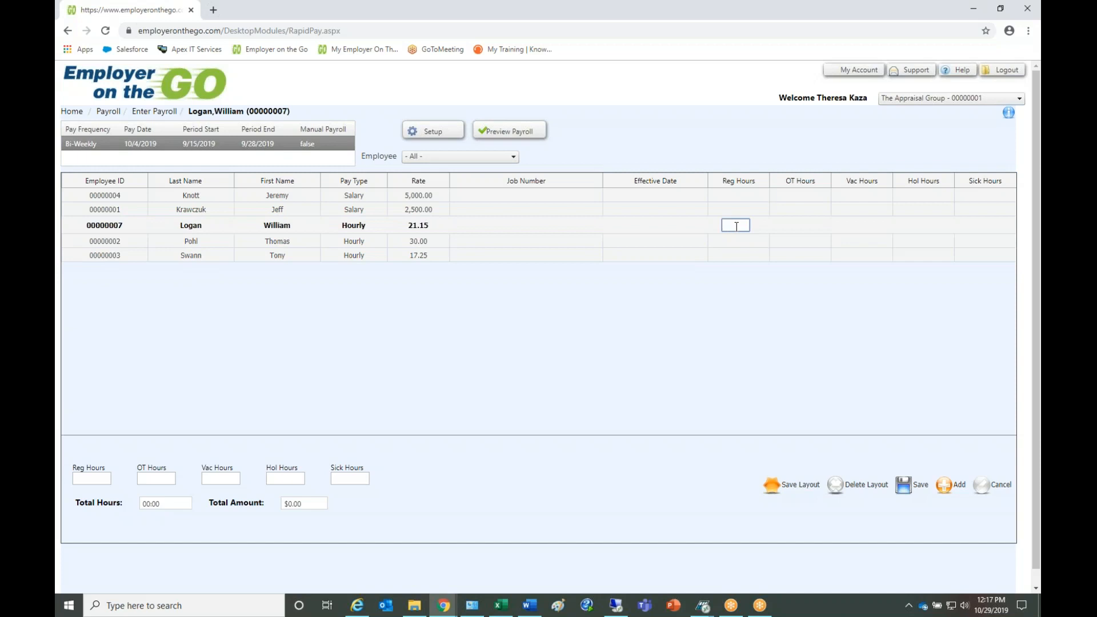
{"action": "type", "text": "80"}
{"action": "key", "text": "Return"}
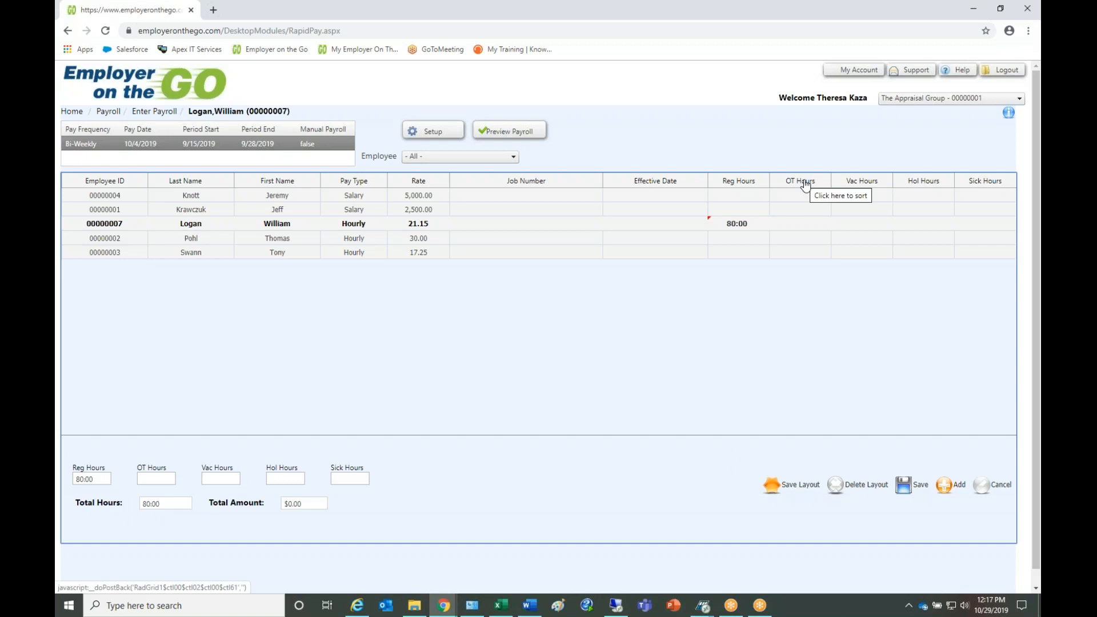
- Rearrange the pay grid so the Reg Hours column comes directly before Effective Date
{"action": "left_click_drag", "start_coordinate": [674, 181], "coordinate": [433, 168]}
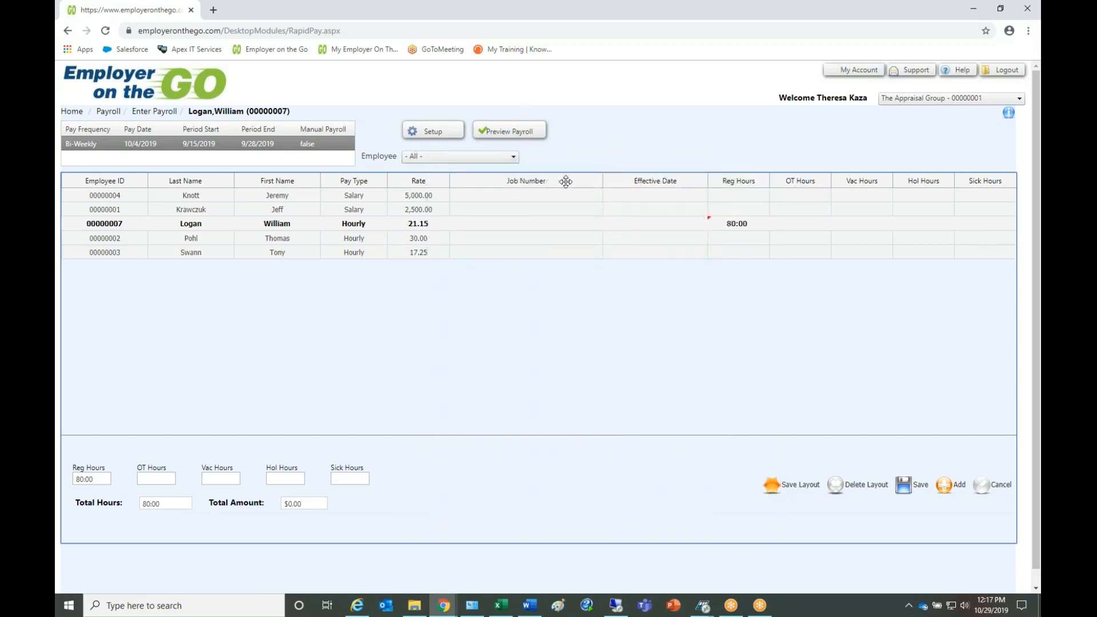
{"action": "left_click_drag", "start_coordinate": [727, 181], "coordinate": [636, 181]}
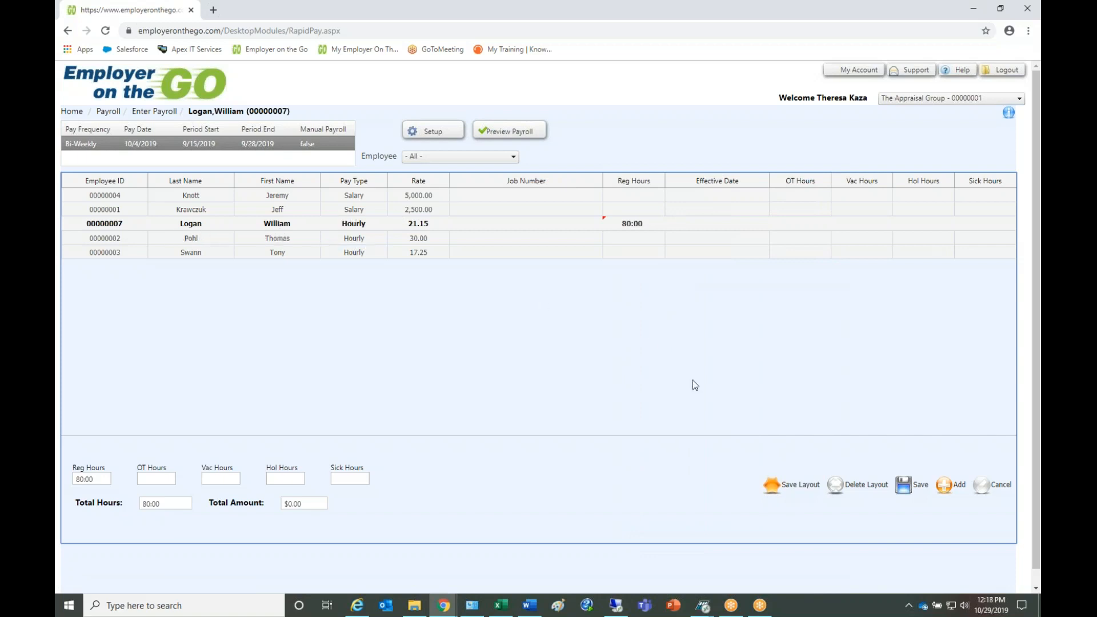
- Start adding a new payroll entry to the pay grid
{"action": "left_click", "coordinate": [949, 487]}
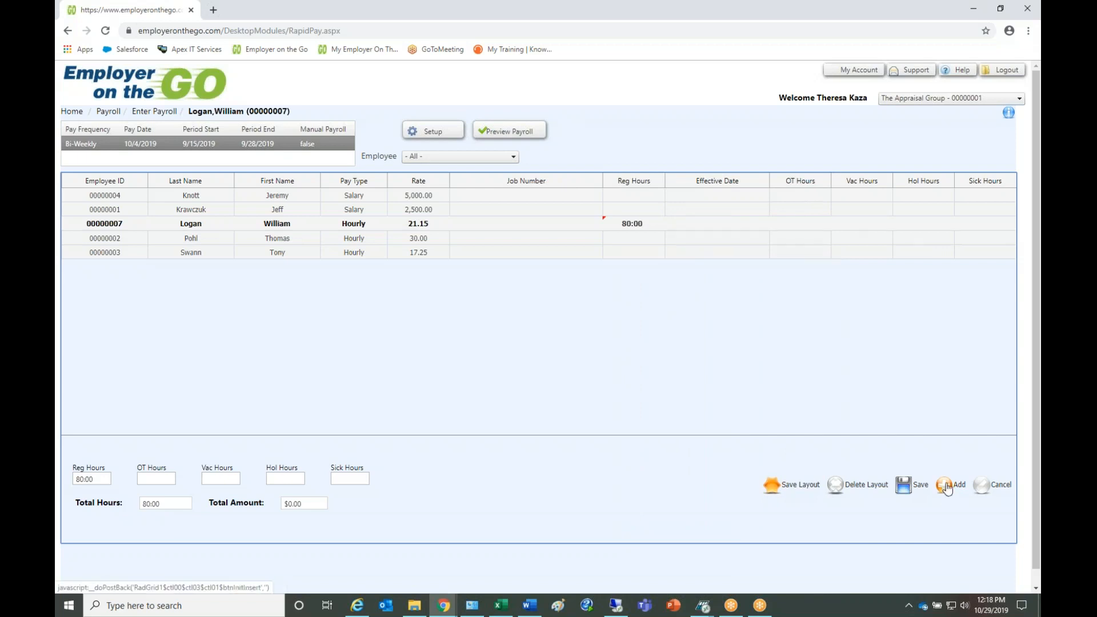